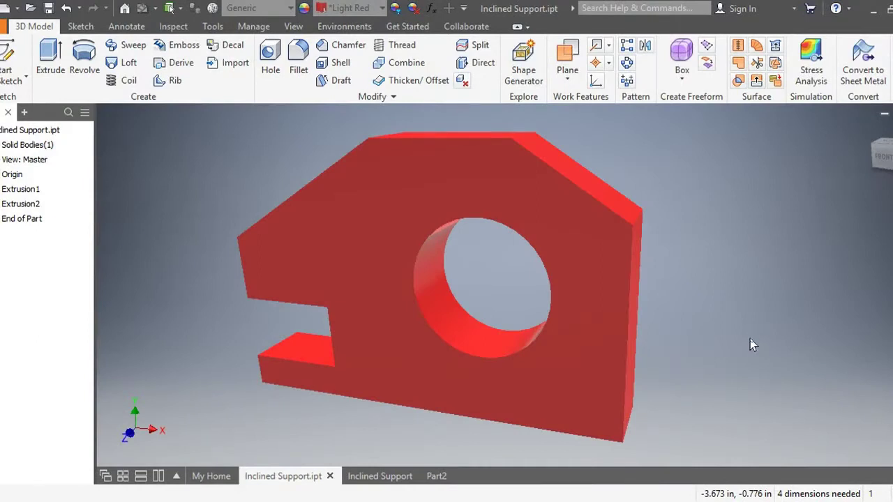
- Orbit the red inclined support with its round hole to view it from another angle
mouse_move(750, 340)
middle_mouse_down("shift")
mouse_move(738, 351)
mouse_move(740, 335)
mouse_move(751, 338)
mouse_move(747, 349)
middle_mouse_up("shift")
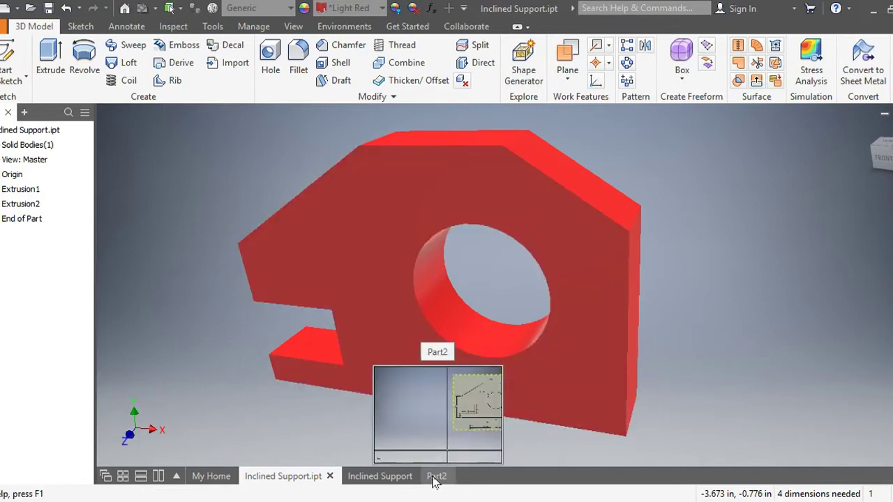
- In the Part2 sketch, draw a 3-inch base line starting at the origin
left_click(434, 477)
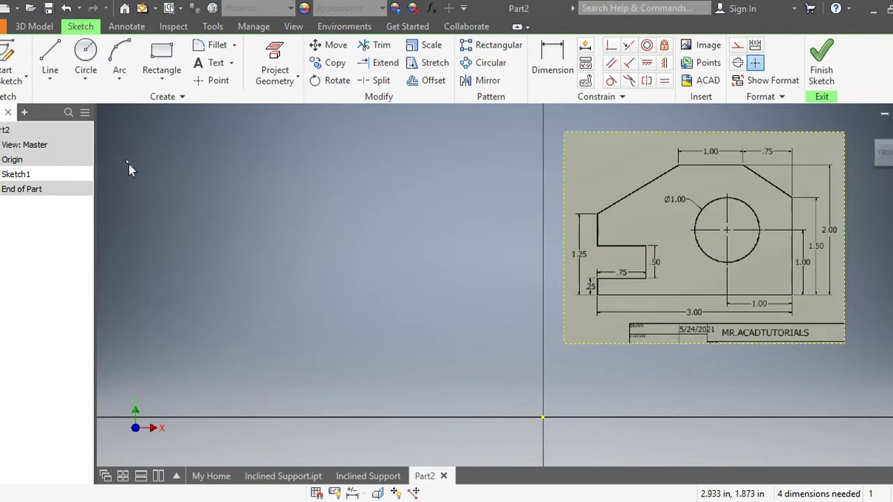
left_click(47, 59)
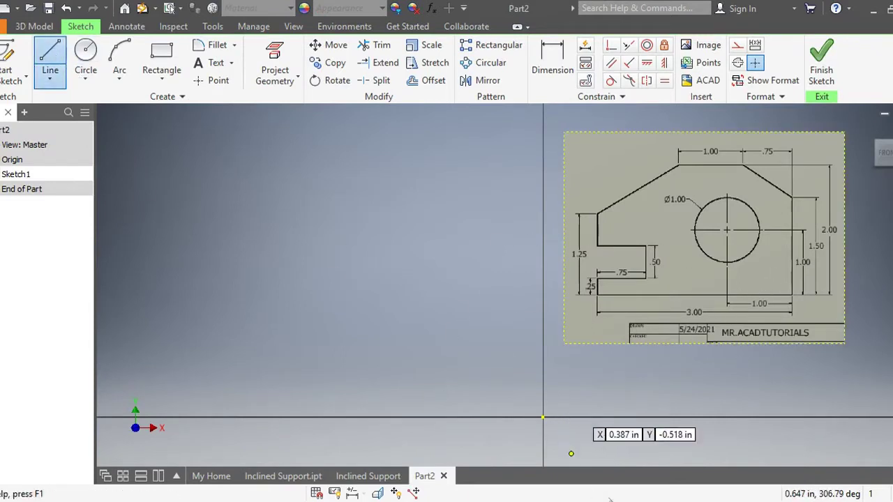
left_click(544, 417)
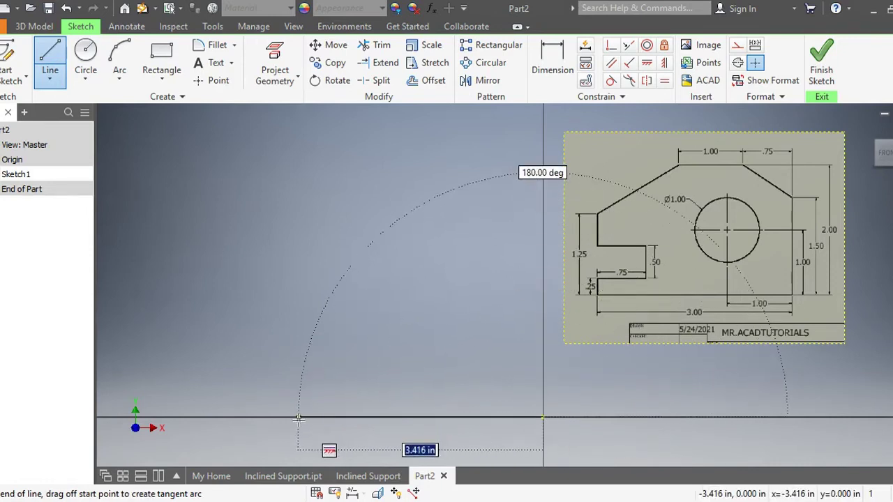
type("3")
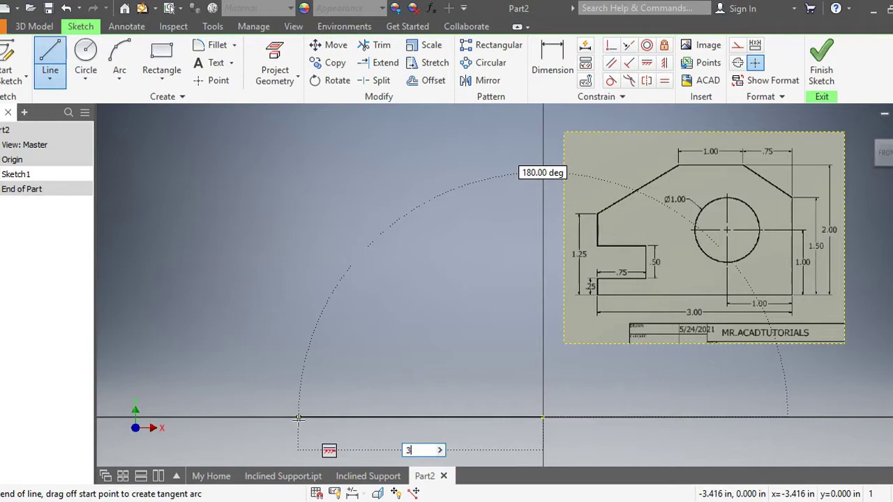
key("Return")
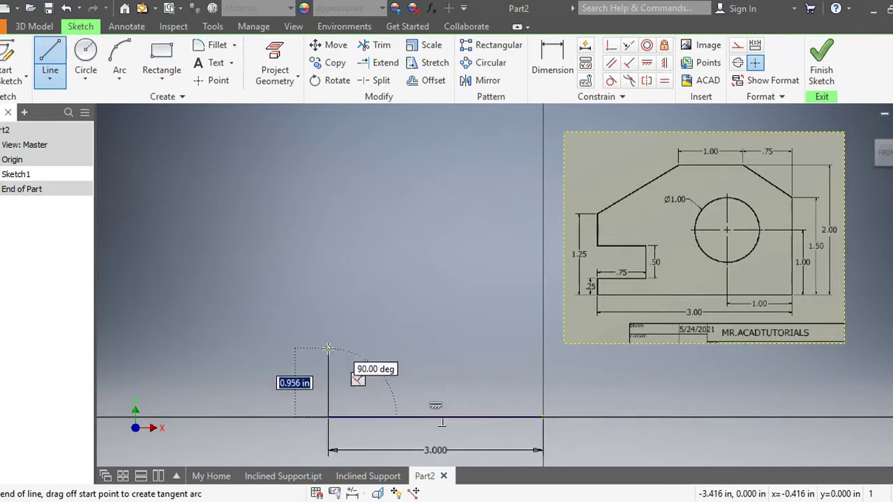
- Continue the outline with .25, .75, .5 and .75 notch segments, then end the left side
type(".25")
key("Return")
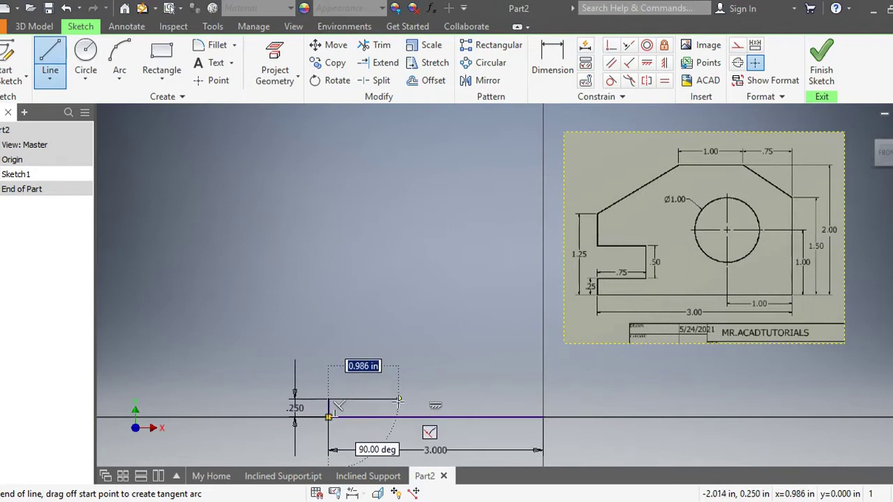
type(".75")
key("Return")
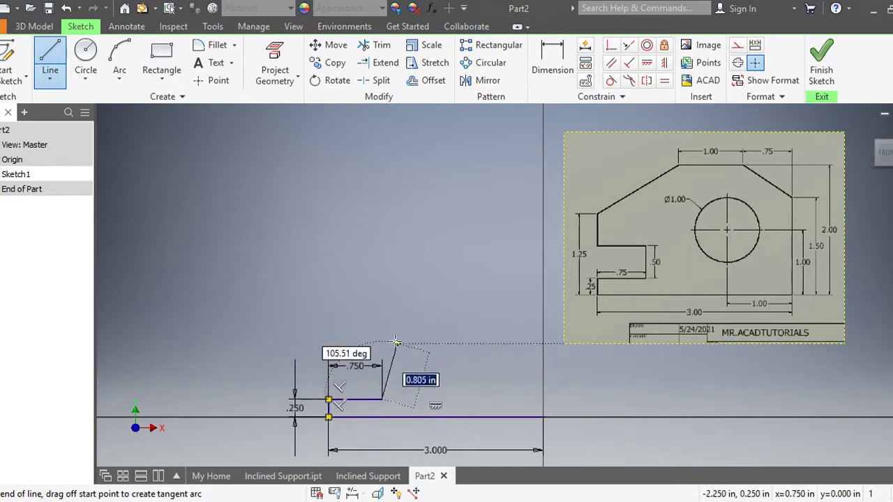
type(".")
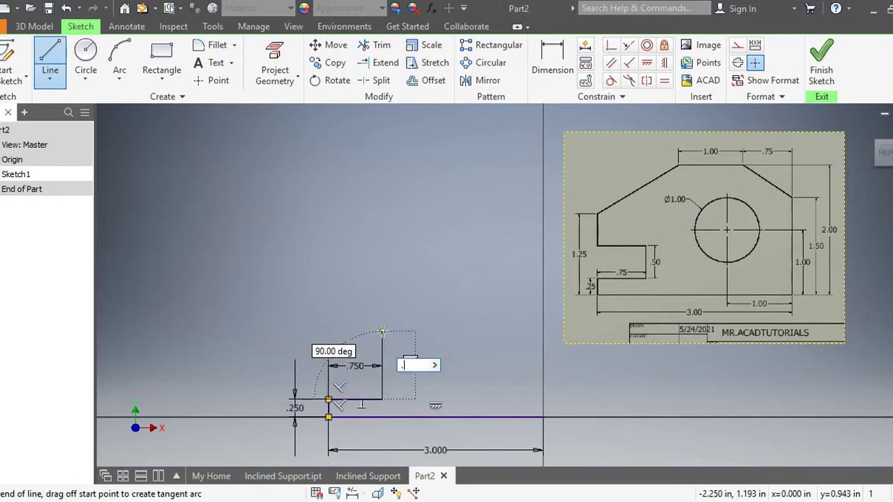
type("500")
key("Return")
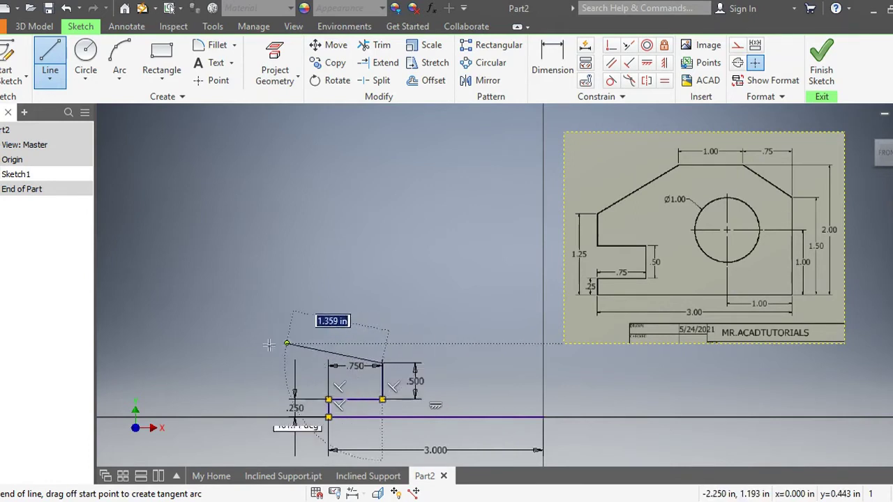
type(".7")
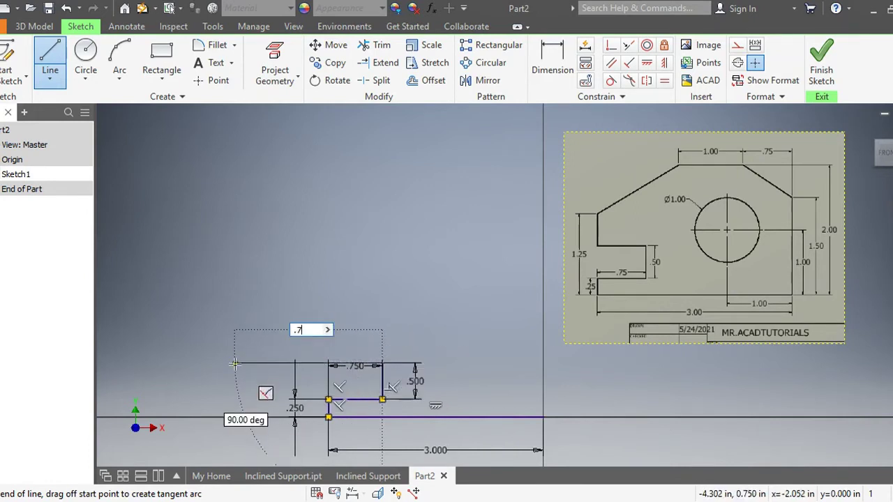
type("5")
key("Return")
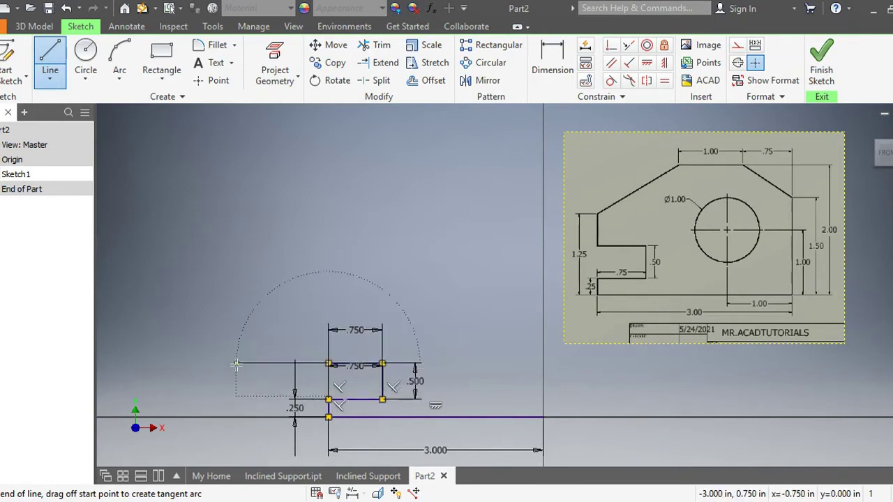
left_click(328, 300)
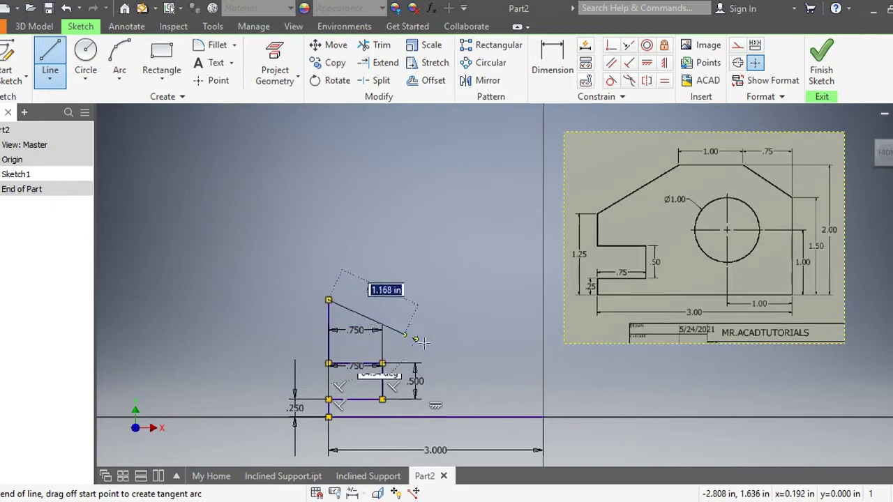
key("Escape")
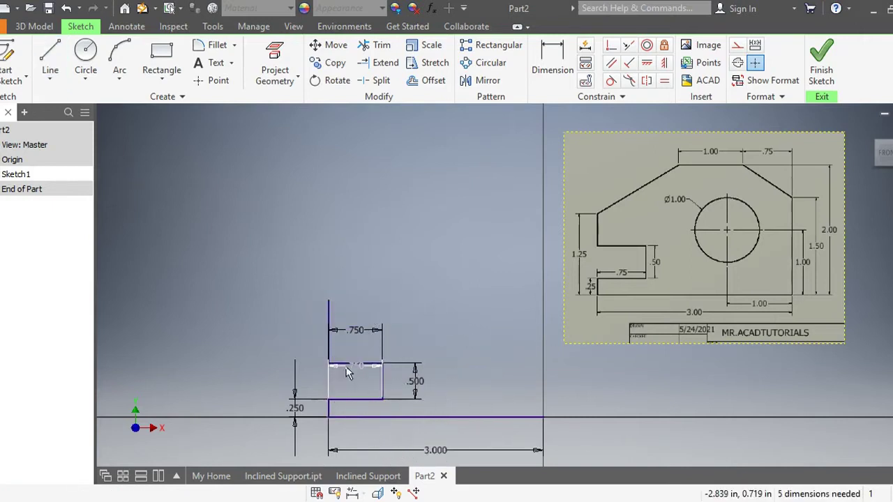
left_click(350, 367)
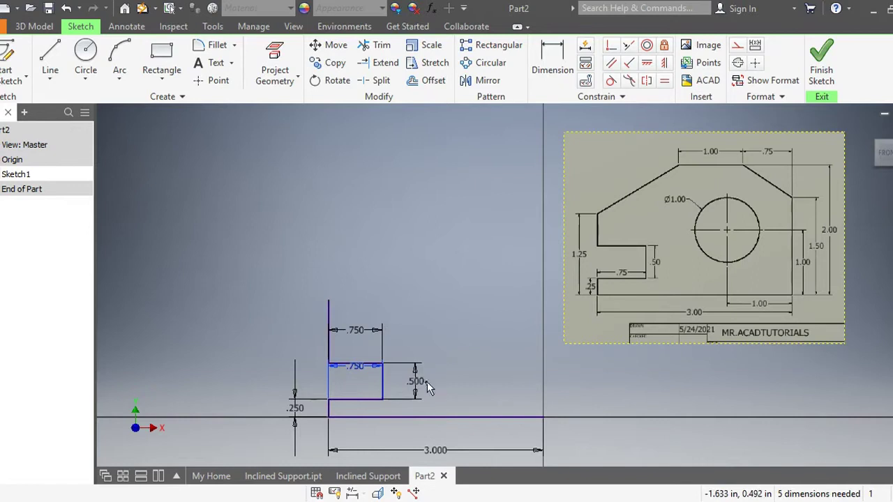
- Draw the 1.5-inch right side, the right sloped edge, a 1-inch flat top and the left sloped edge
mouse_move(427, 382)
middle_mouse_down()
mouse_move(349, 388)
mouse_move(309, 369)
middle_mouse_up()
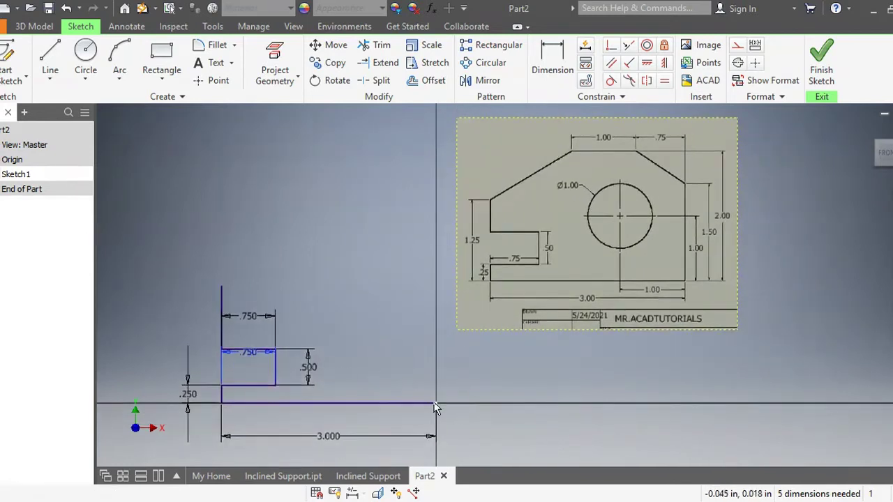
left_click(50, 60)
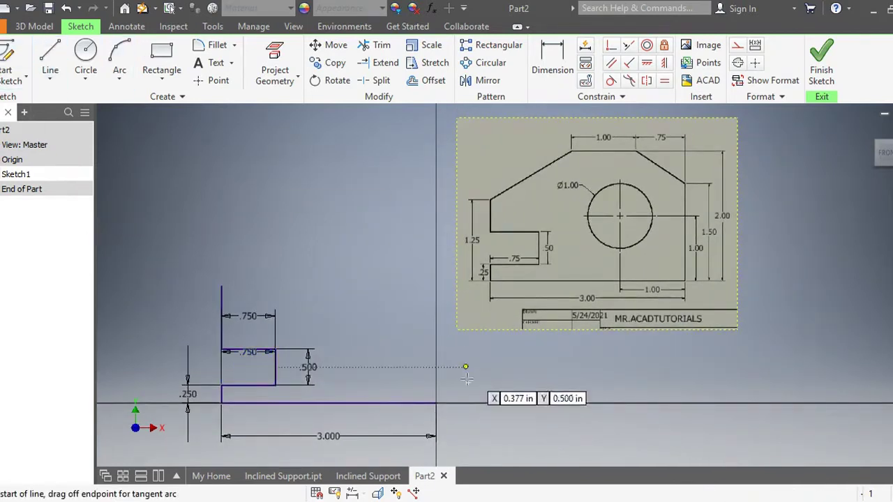
left_click(436, 403)
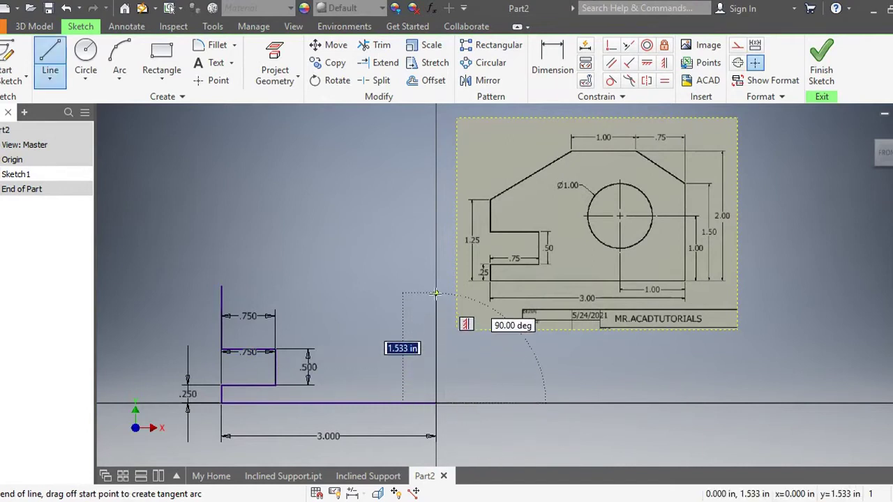
type("1.5")
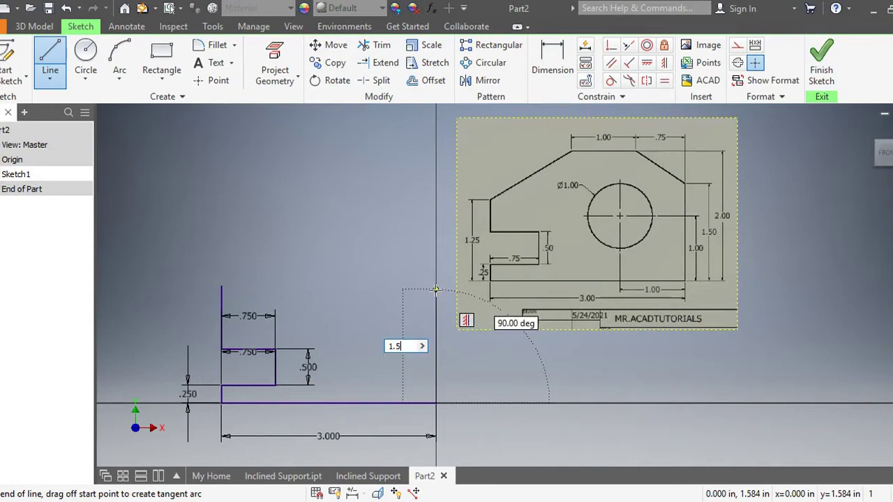
key("Return")
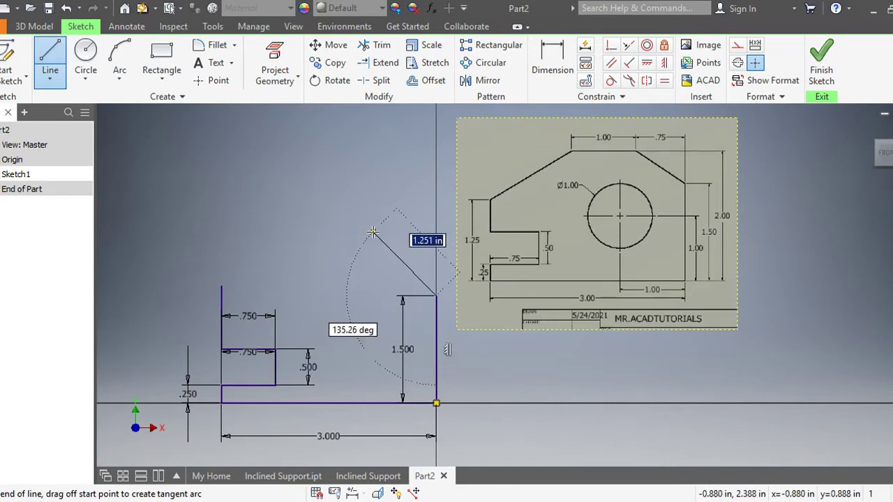
left_click(377, 233)
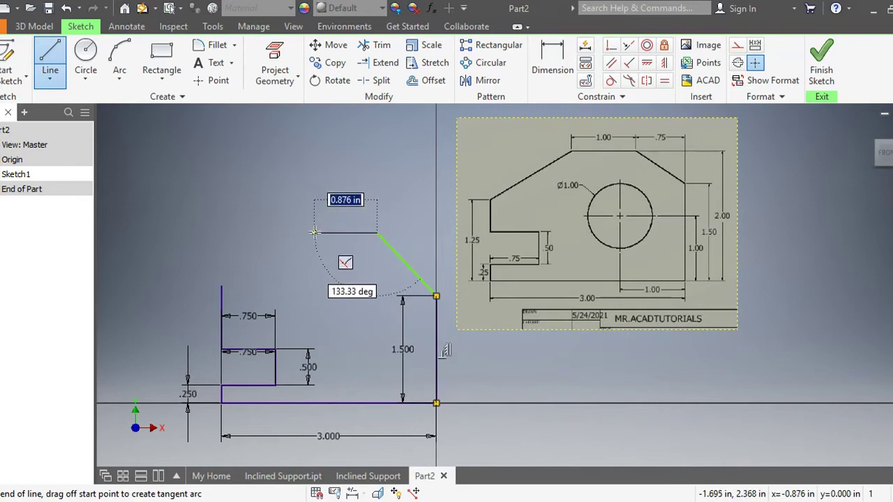
type("1")
key("Return")
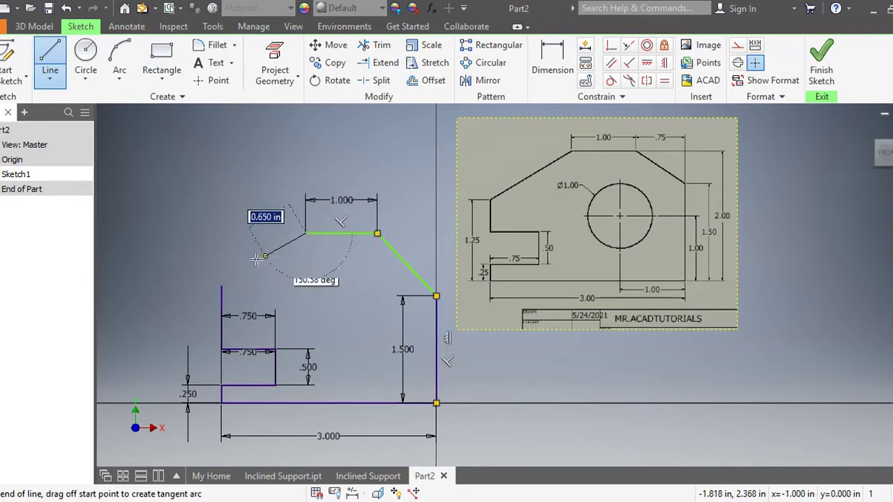
left_click(221, 285)
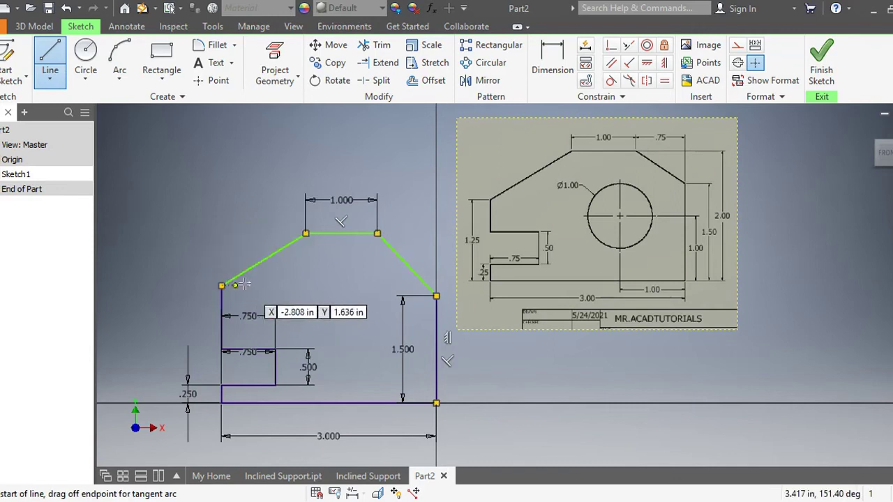
- Dimension the sketch's left side height to 1.250
key("Escape")
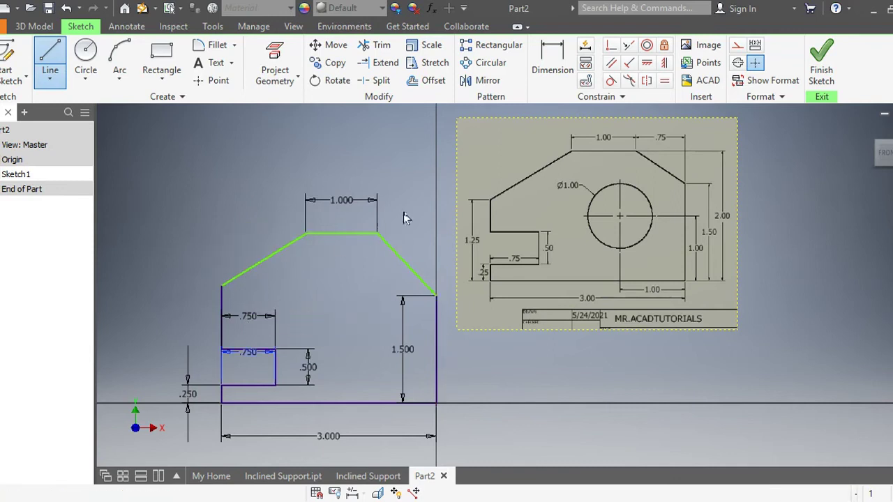
key("Escape")
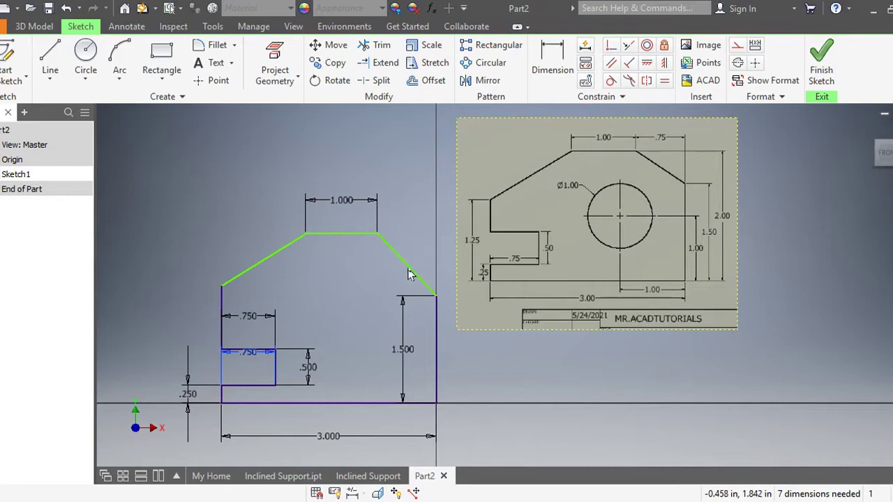
left_click(559, 70)
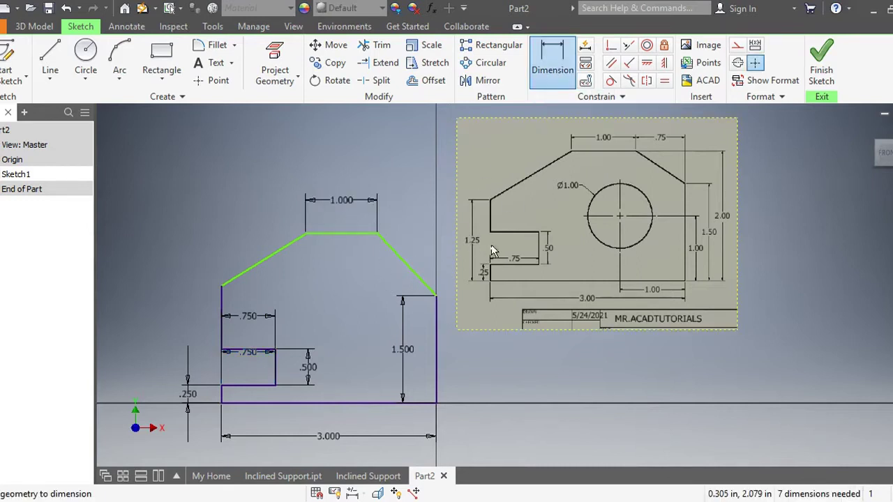
left_click(231, 403)
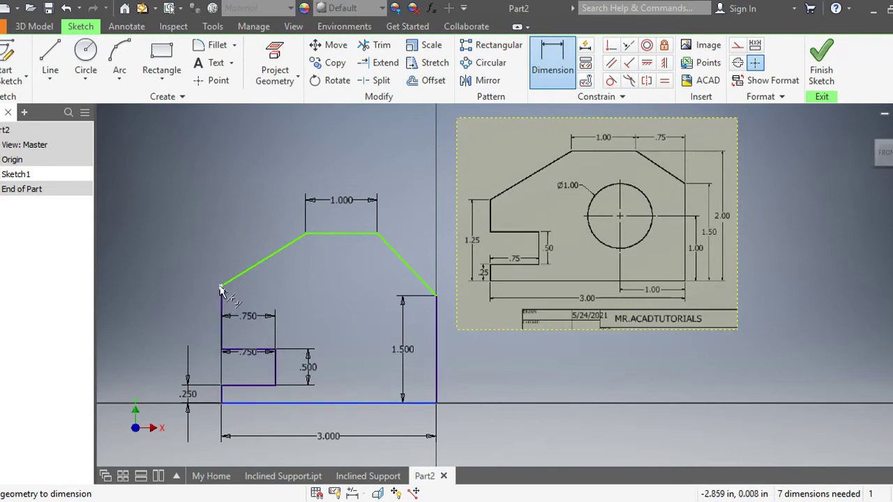
left_click(150, 334)
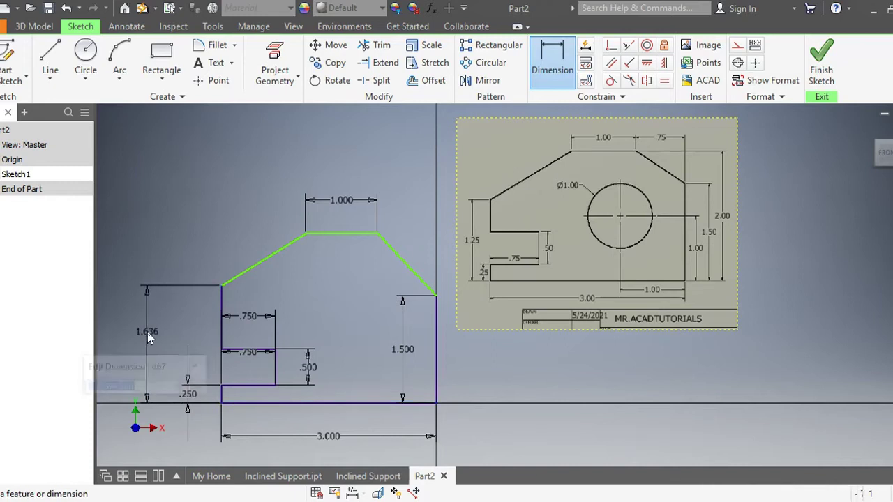
type("1.25")
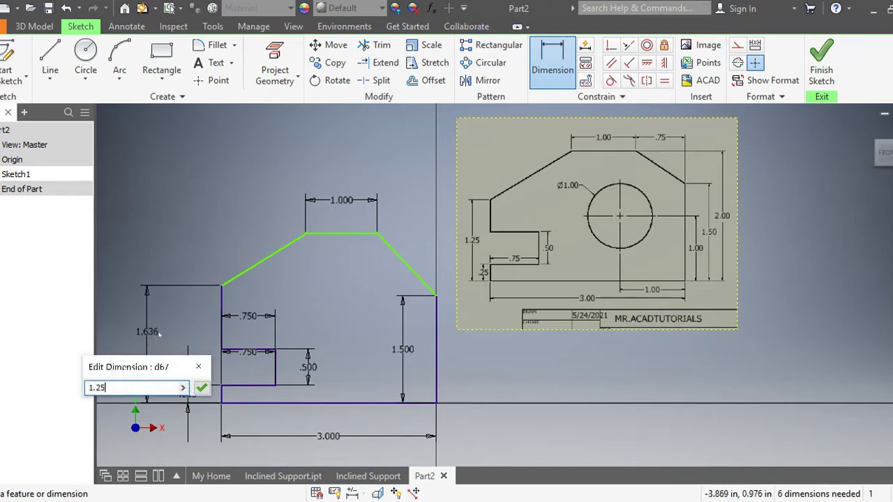
key("Return")
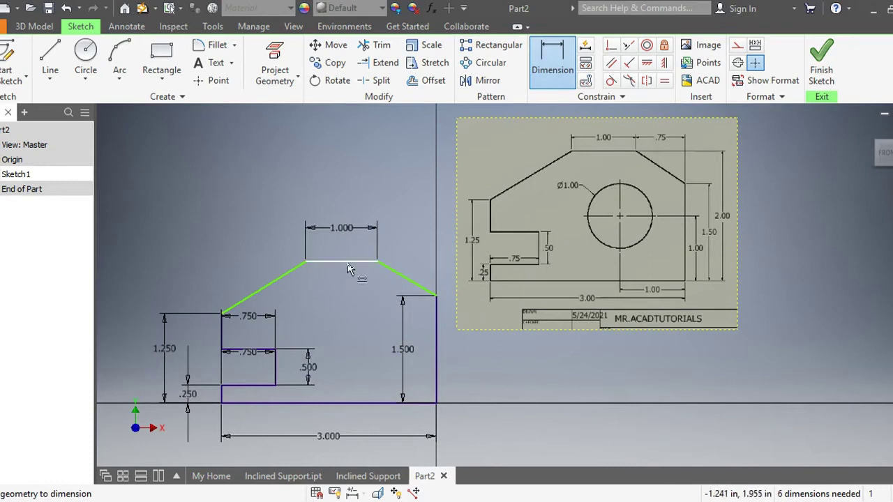
- Set the overall right-side height to 2.000 and the right slanted edge's horizontal span to .750
left_click(389, 403)
left_click(449, 386)
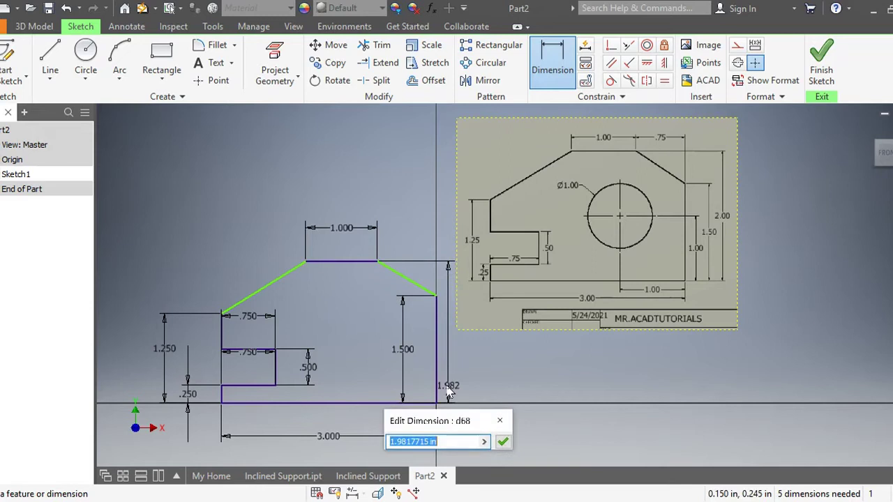
type("2")
key("Return")
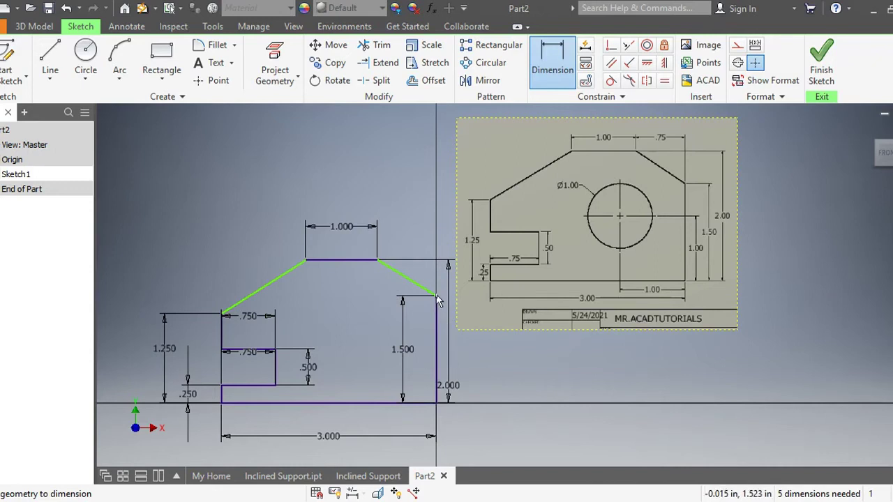
left_click(377, 265)
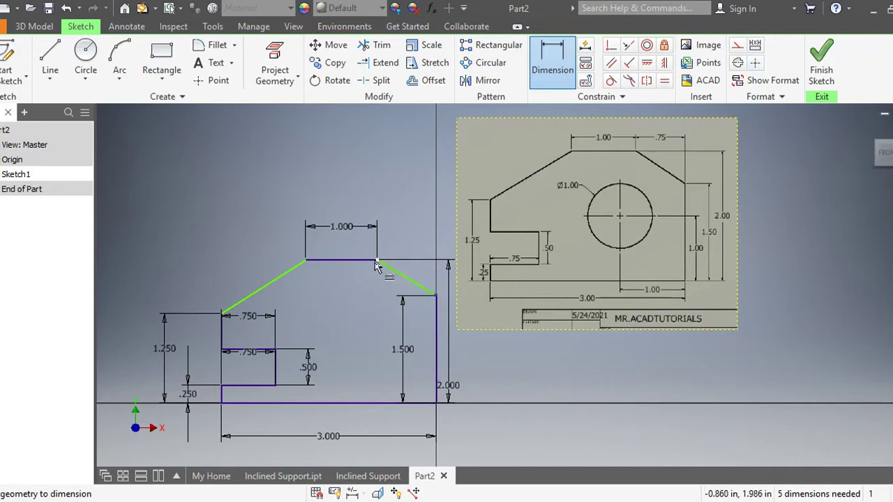
left_click(392, 233)
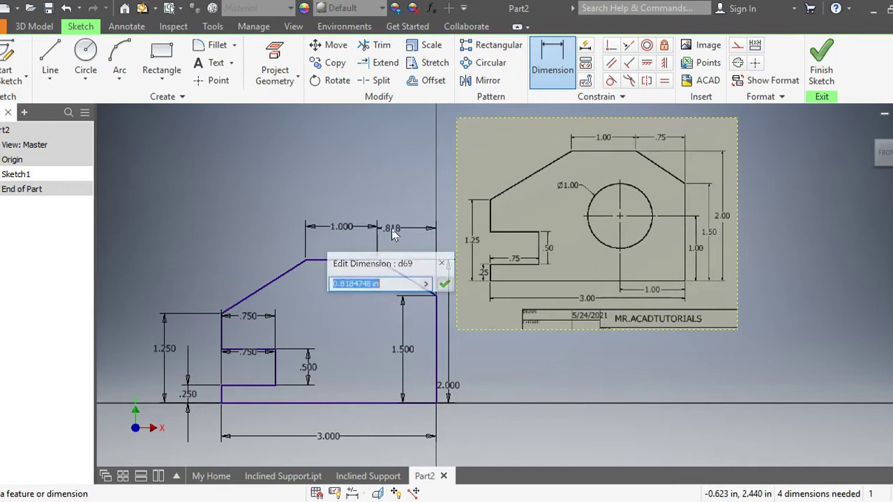
type(".75")
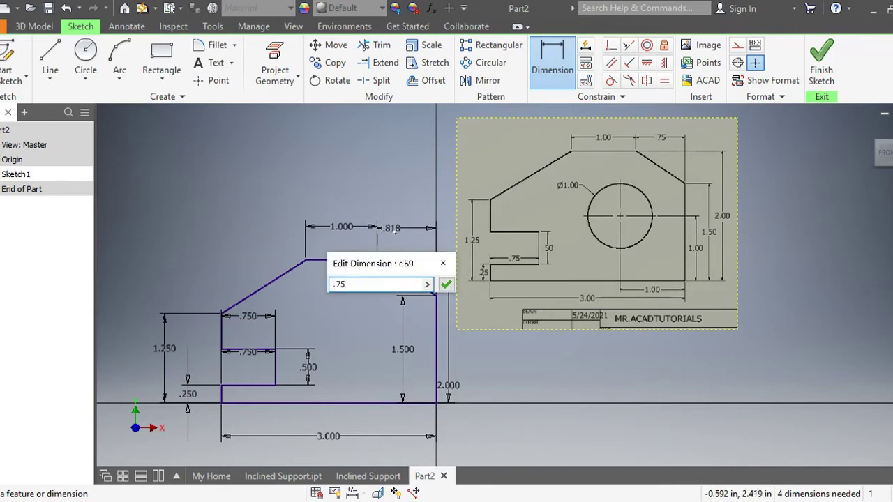
key("Return")
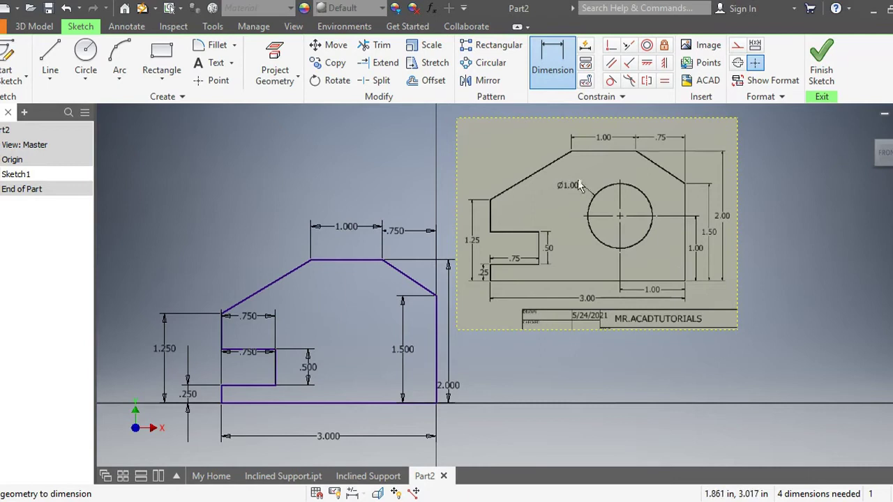
- Finish the sketch and extrude the profile 1 inch into a solid
left_click(830, 77)
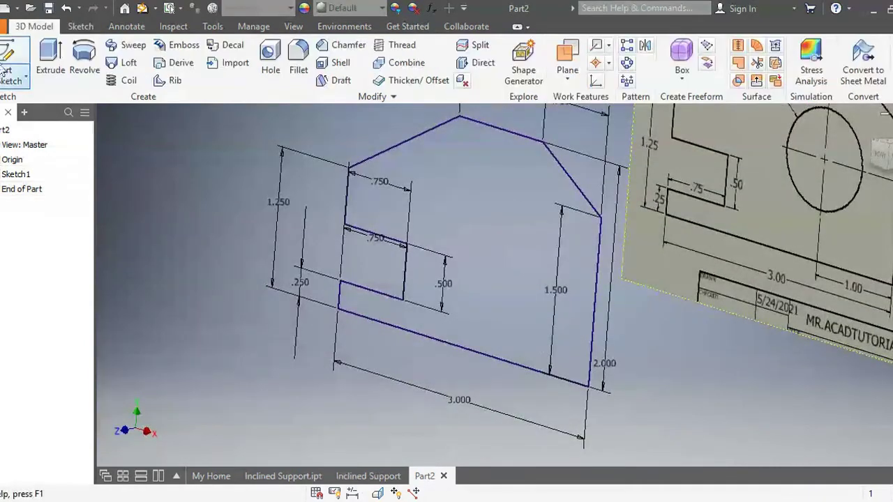
left_click(50, 59)
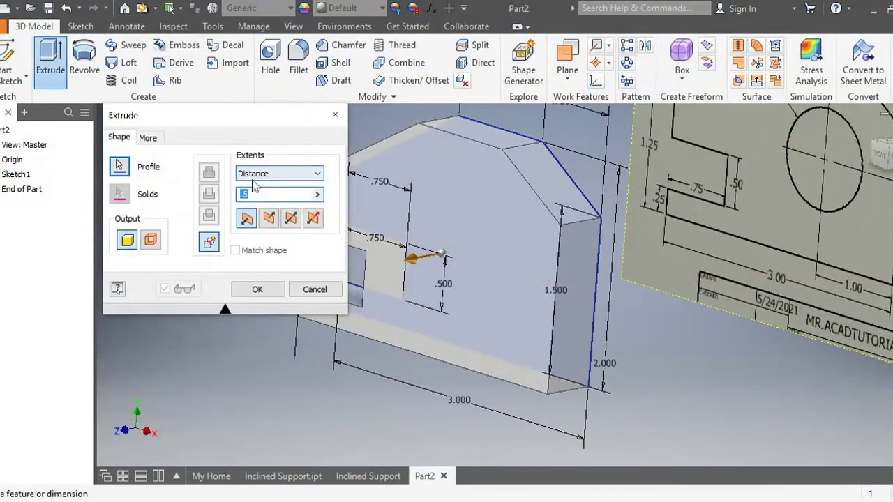
type("1")
left_click(258, 289)
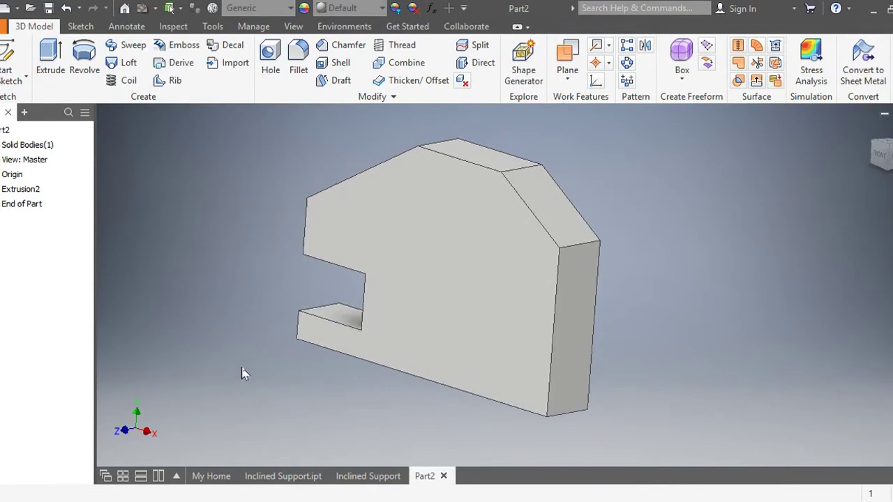
left_click(12, 59)
- Draw a circle on the part's front face
left_click(440, 287)
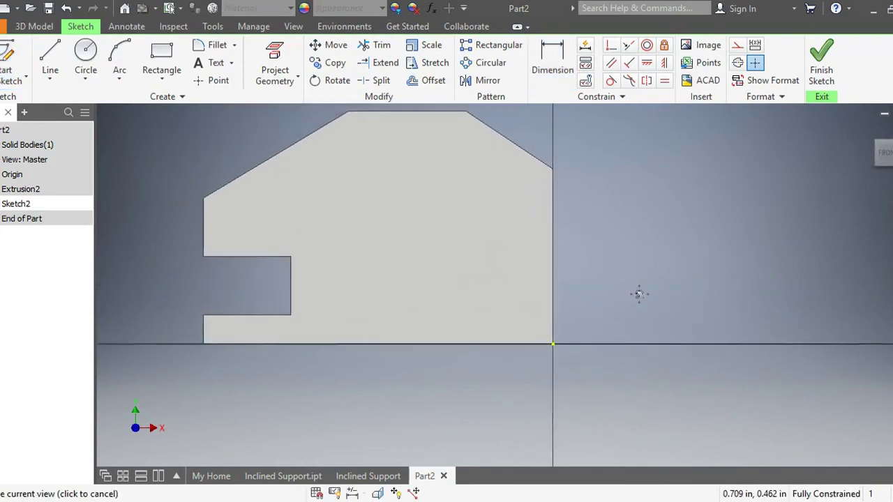
left_click(84, 60)
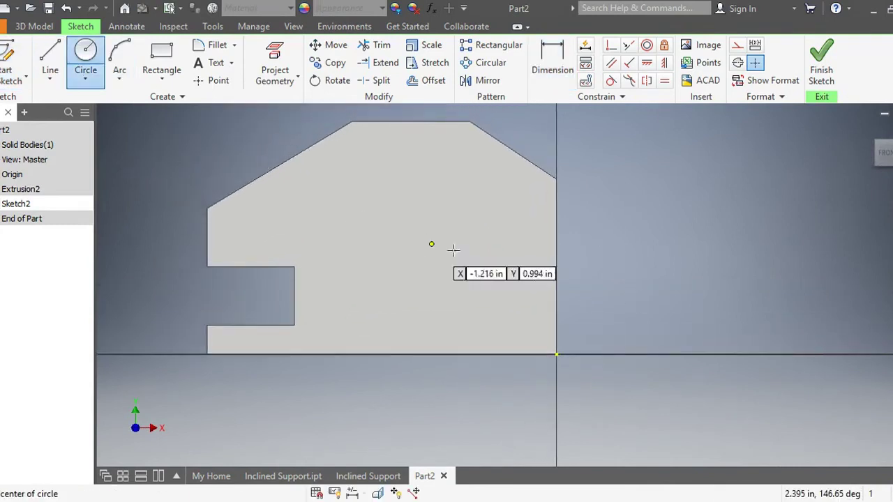
left_click(453, 240)
left_click(469, 271)
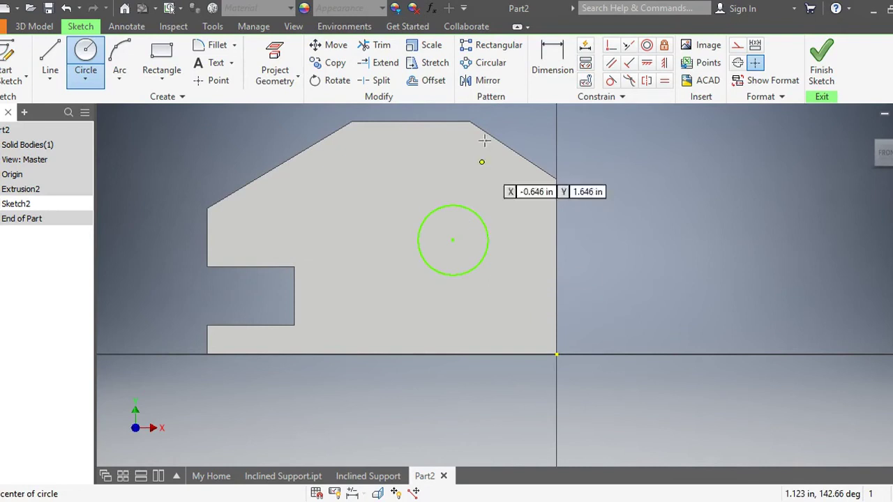
- Locate the circle 1.000 from the right edge and 1.000 above the bottom edge
left_click(553, 69)
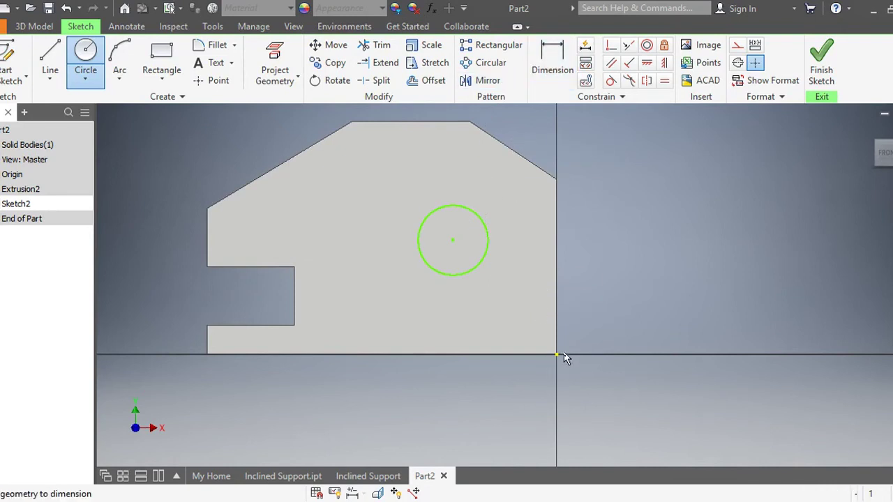
left_click(445, 278)
left_click(480, 359)
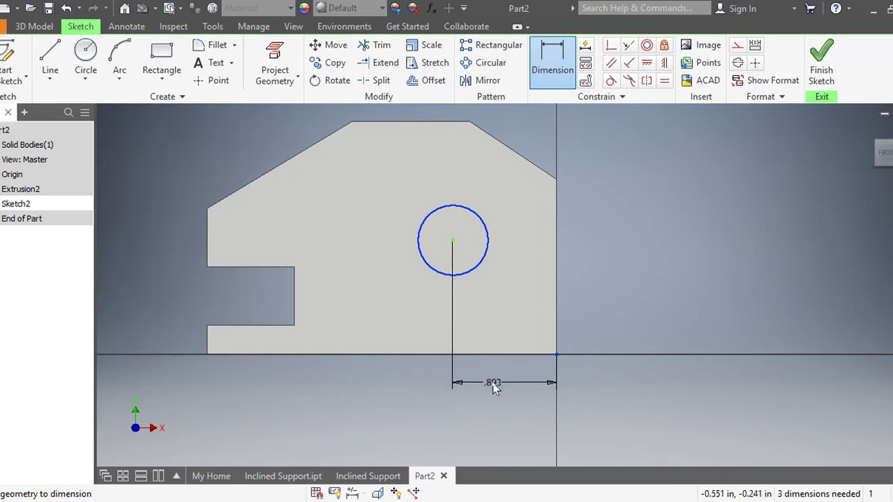
left_click(493, 385)
type("1")
key("Return")
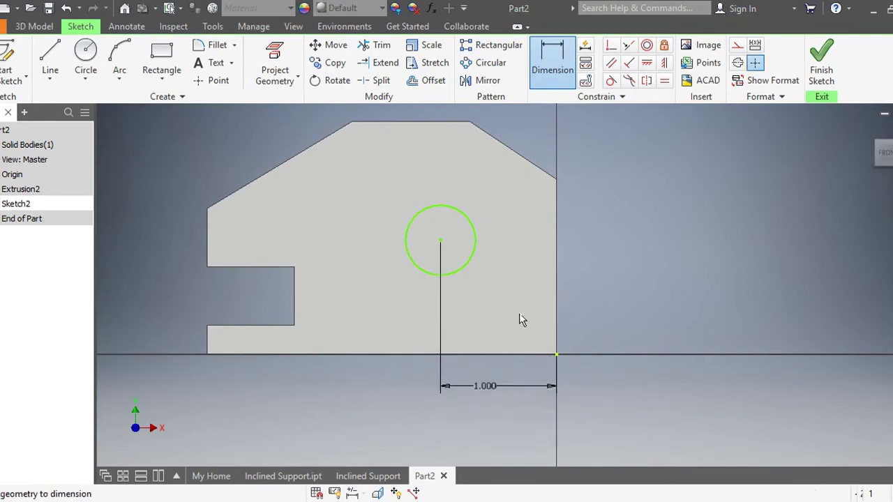
left_click(556, 355)
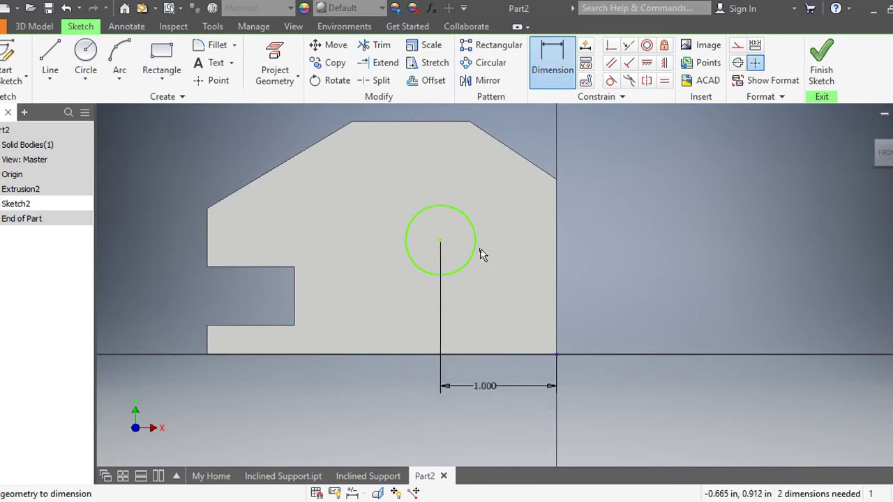
left_click(506, 357)
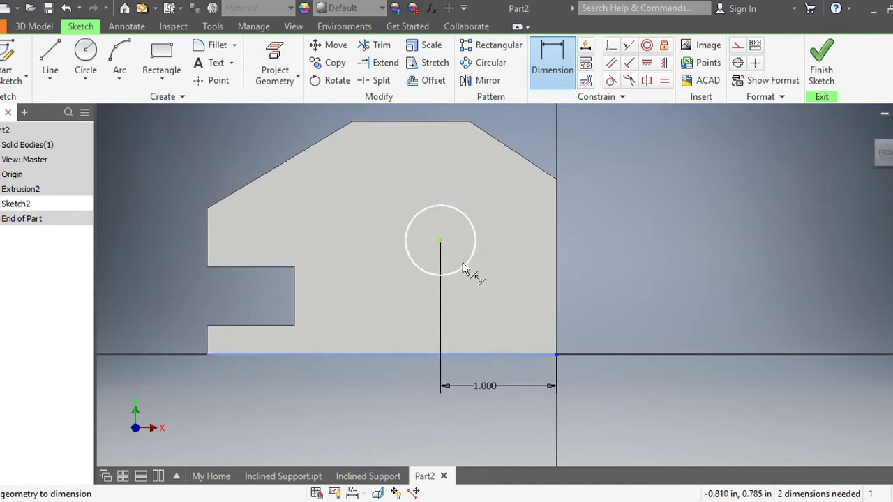
left_click(464, 269)
left_click(577, 296)
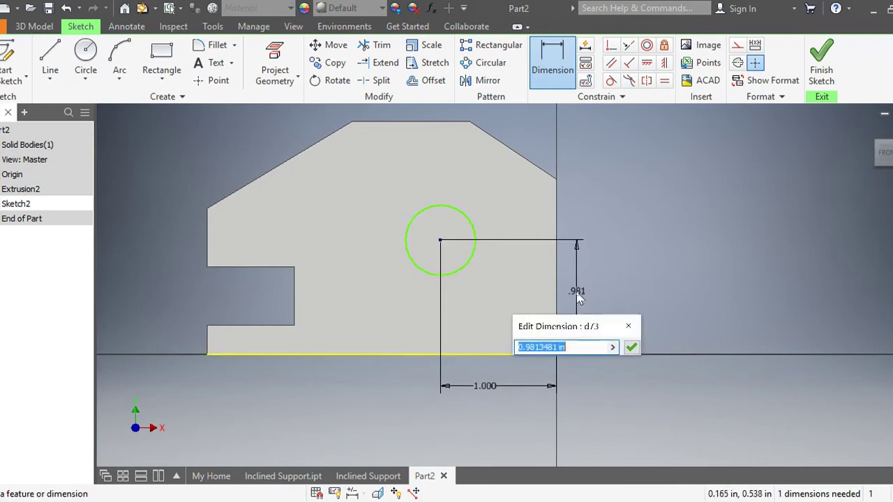
type("1")
key("Return")
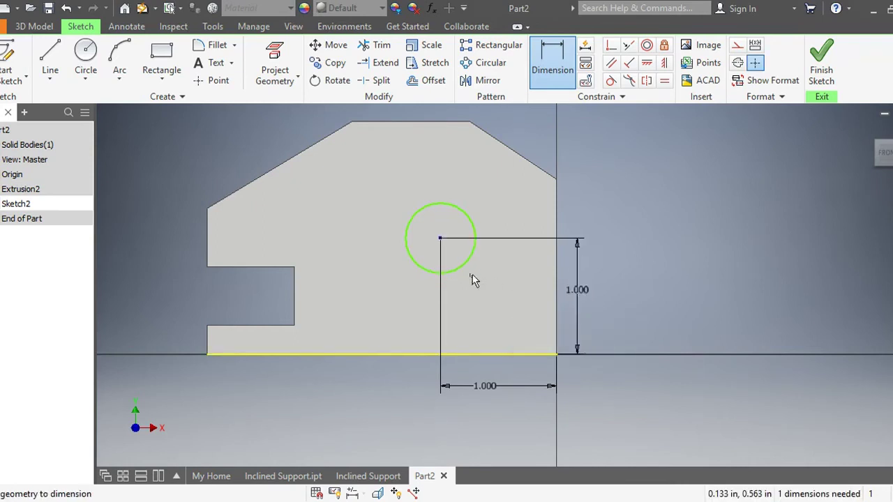
- Set the circle's diameter to 1.000
left_click(421, 220)
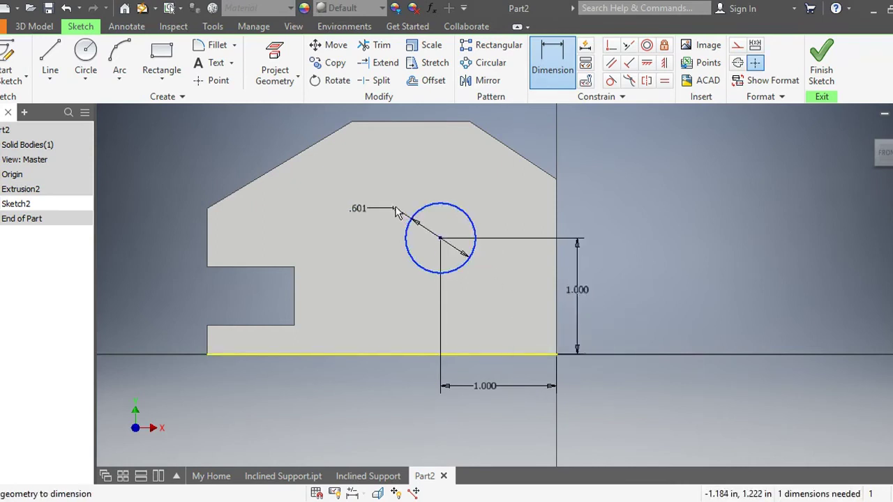
left_click(386, 209)
type("1")
key("Return")
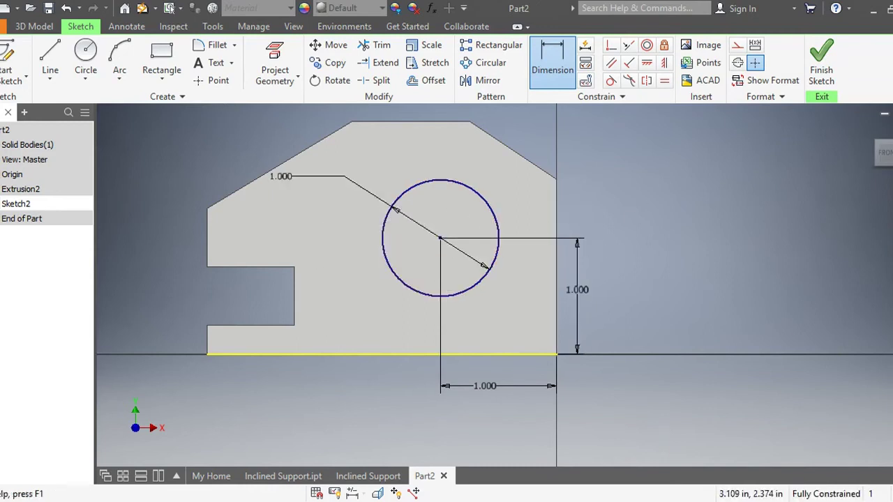
- Finish the hole sketch and extrude the circle with Cut output to remove material
left_click(819, 66)
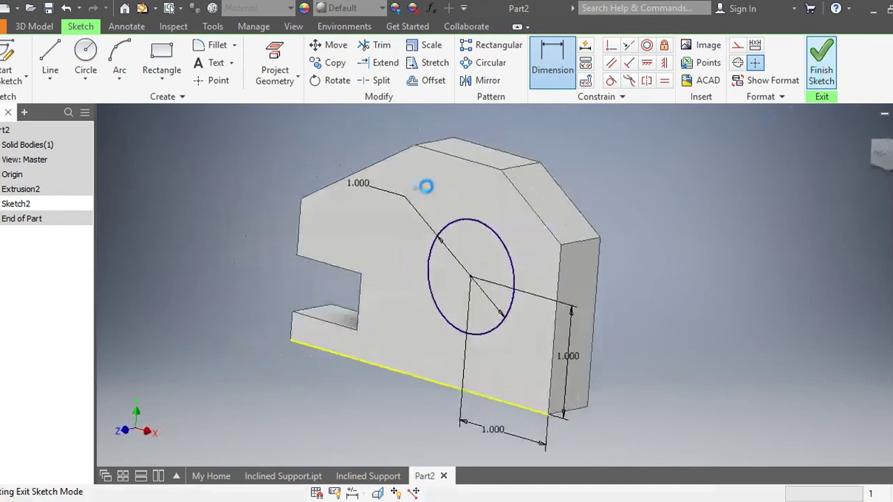
left_click(50, 64)
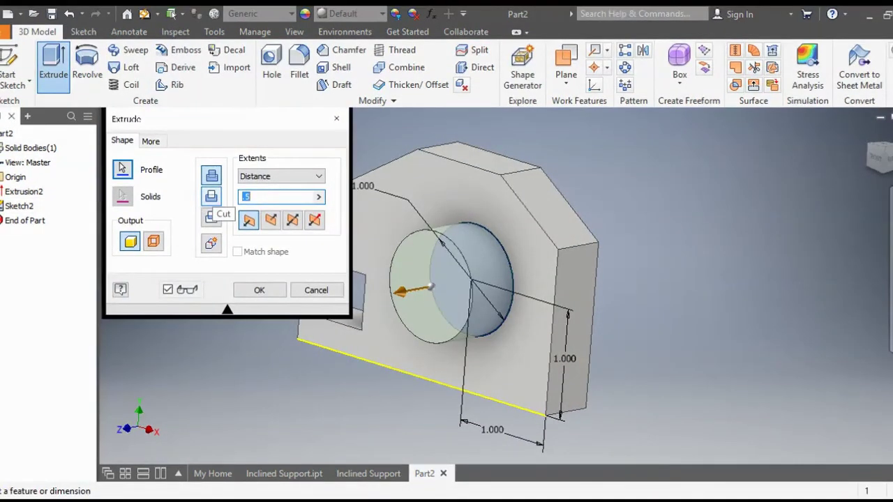
left_click(212, 197)
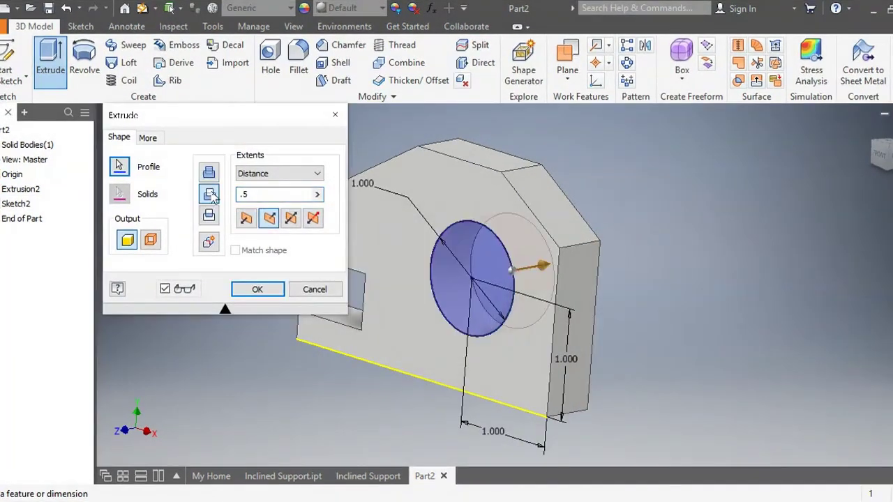
left_click(258, 290)
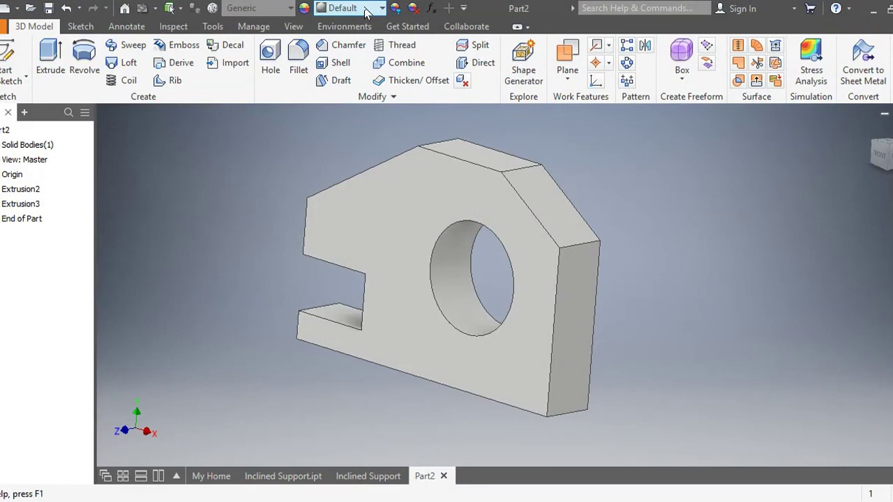
- Apply the Flaked Satin - Blue appearance and orbit to check the blue part
left_click(368, 11)
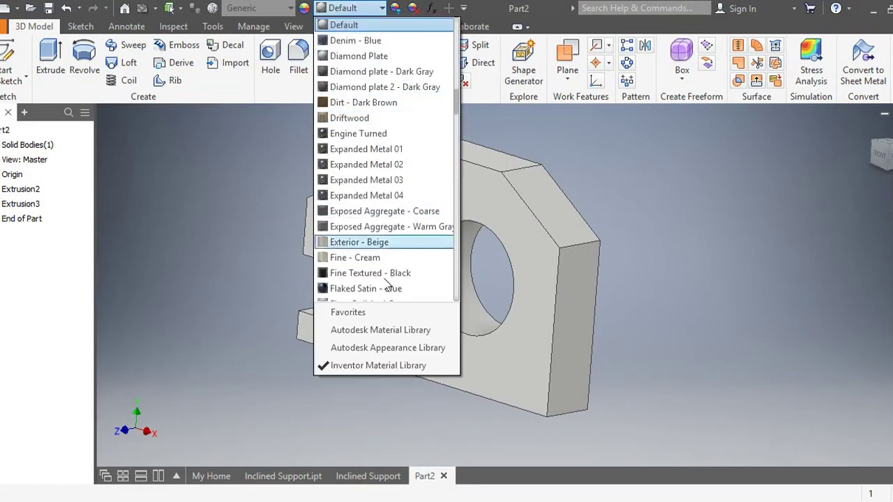
scroll(388, 283, "down", 2)
left_click(377, 214)
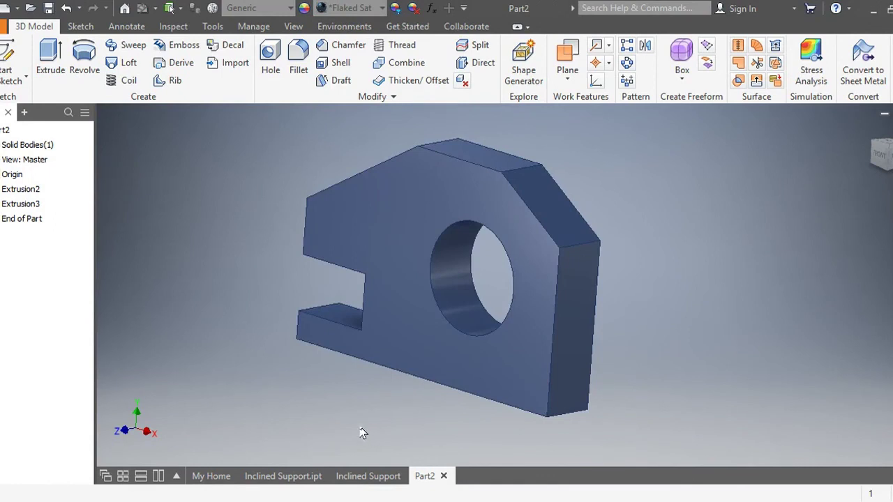
mouse_move(361, 432)
middle_mouse_down("shift")
mouse_move(360, 416)
mouse_move(365, 427)
middle_mouse_up("shift")
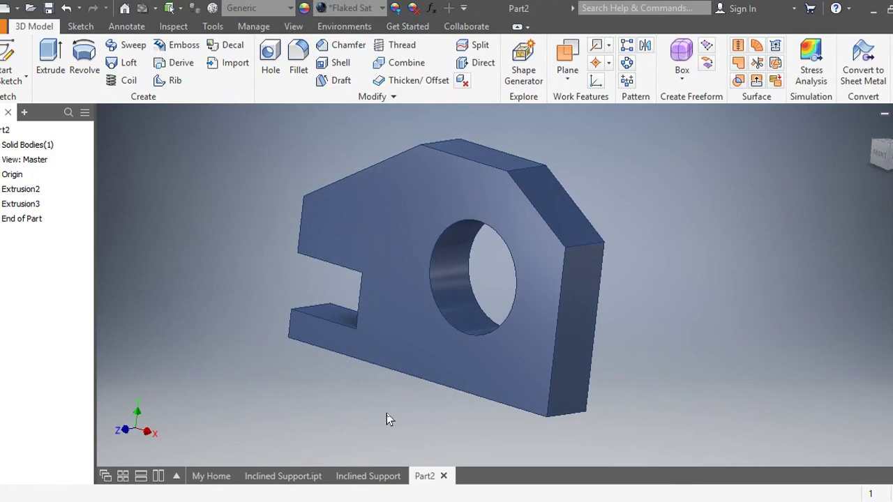